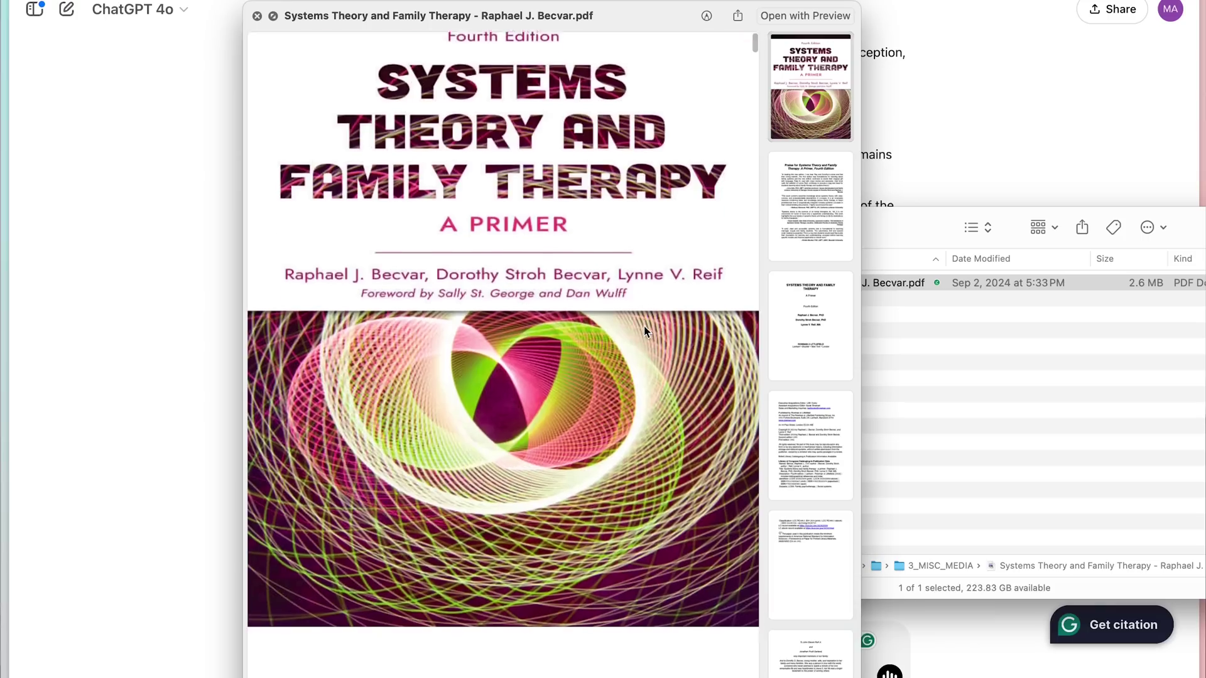
- Attach the Systems Theory and Family Therapy PDF to a new chat and ask for a summary of chapter two
scroll(643, 326, "down", 10)
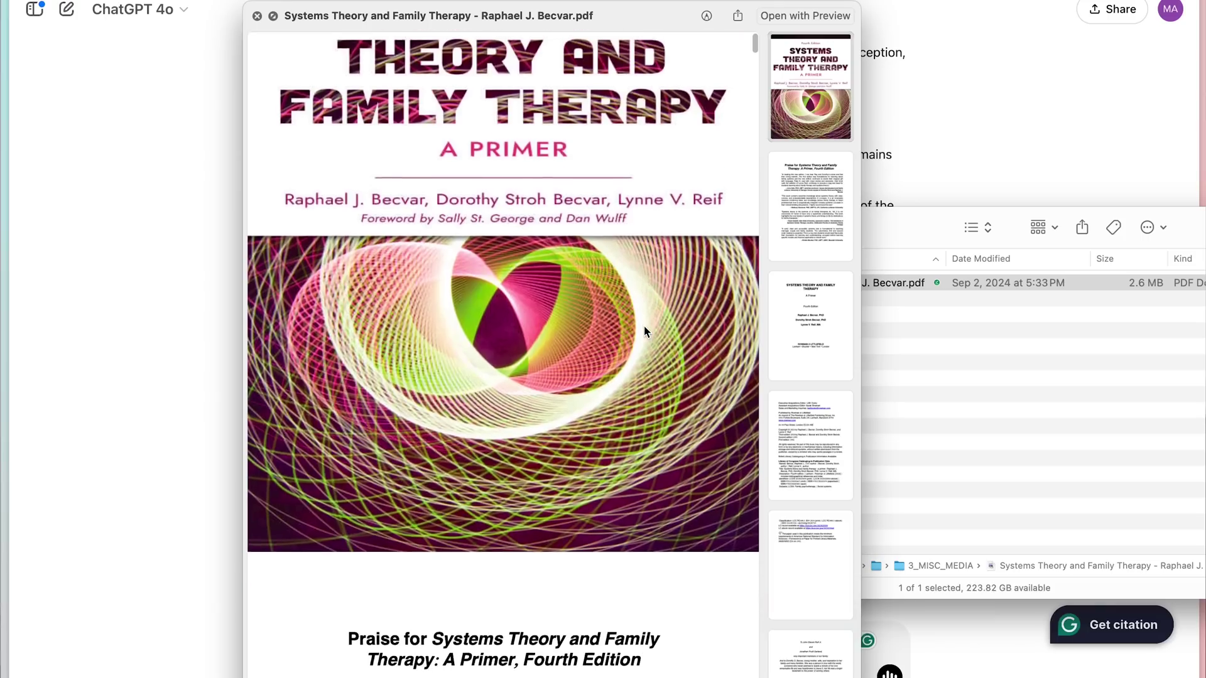
scroll(683, 331, "down", 8)
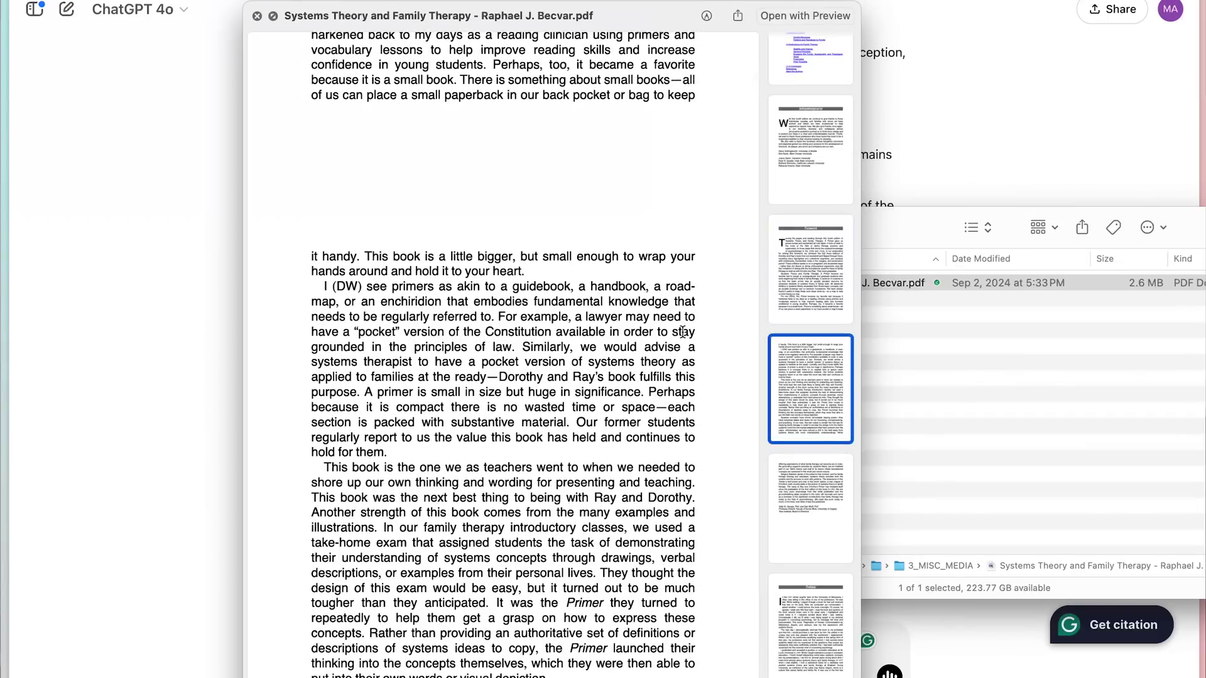
scroll(683, 332, "down", 8)
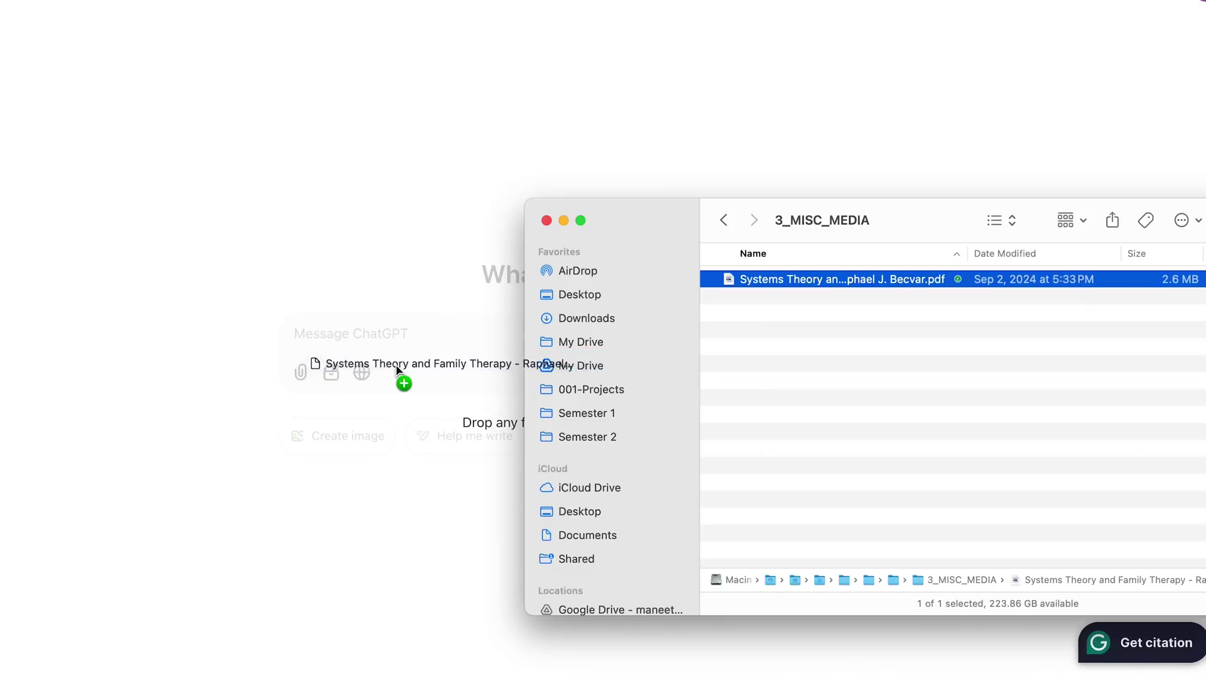
left_click_drag(396, 368, 386, 348)
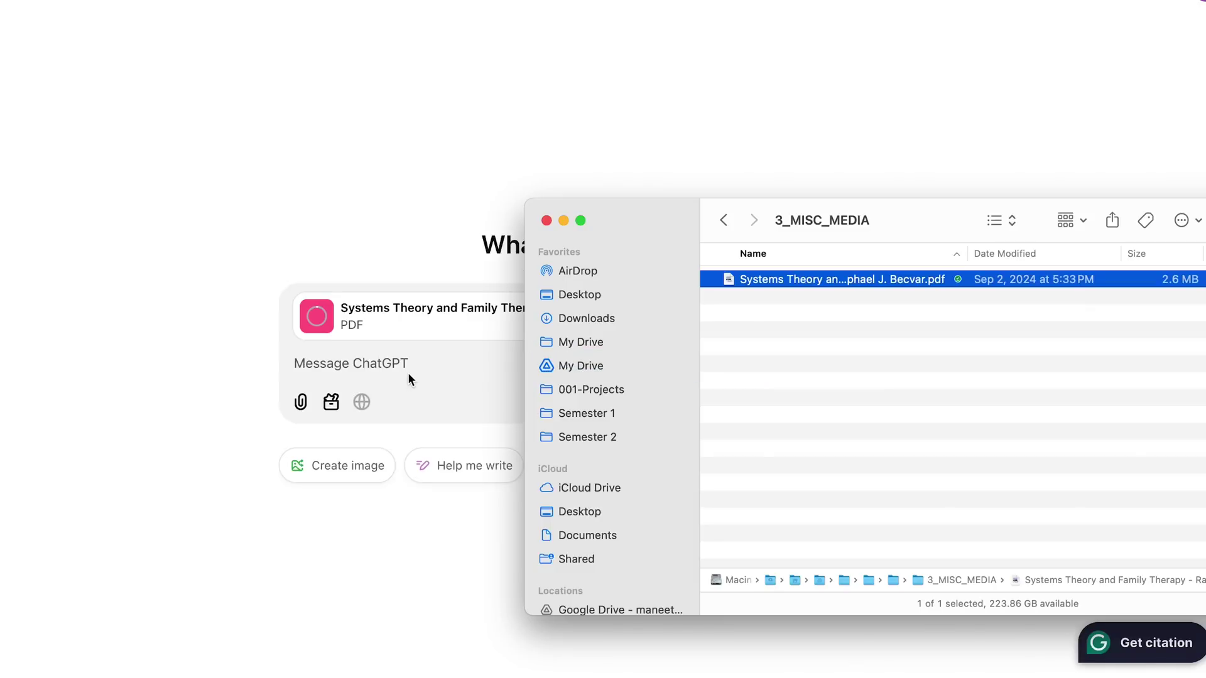
left_click(422, 389)
type("Please summarize chapter two fo")
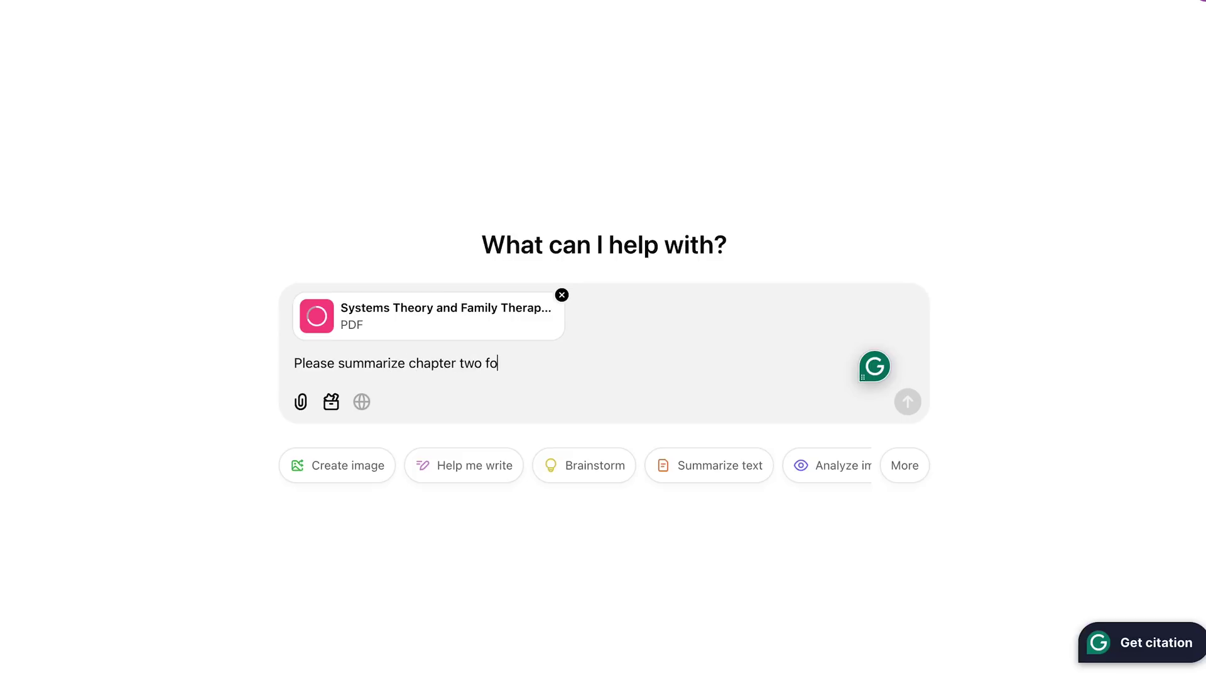
key("Return")
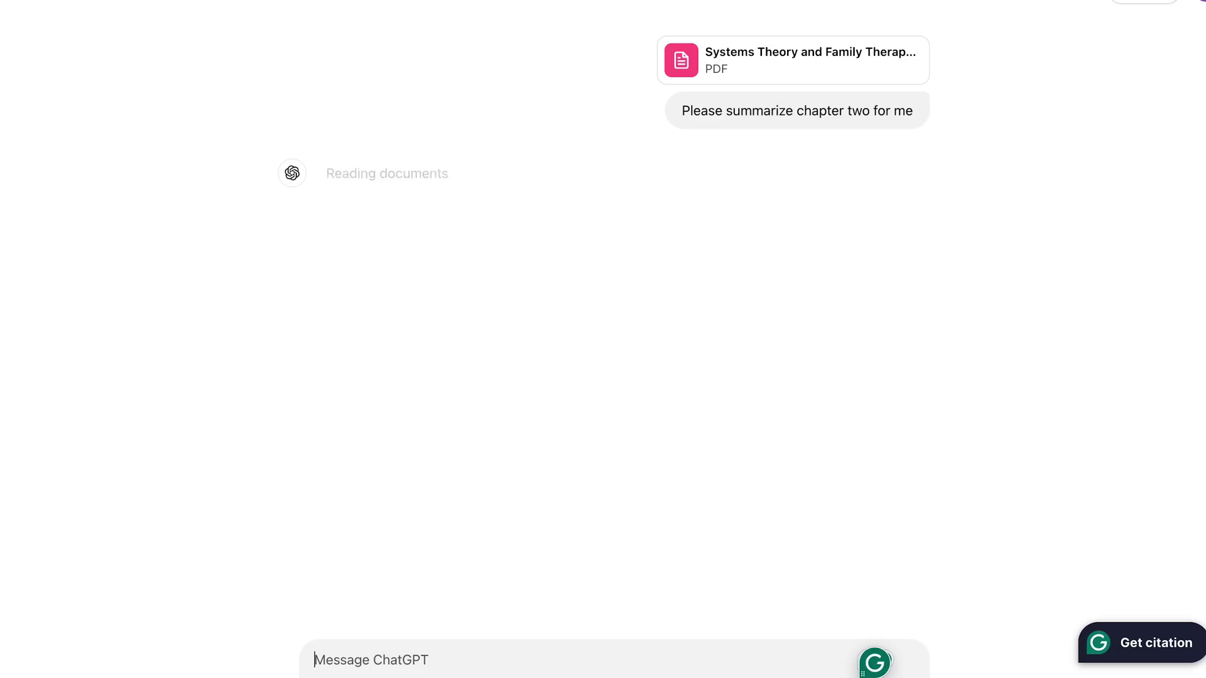
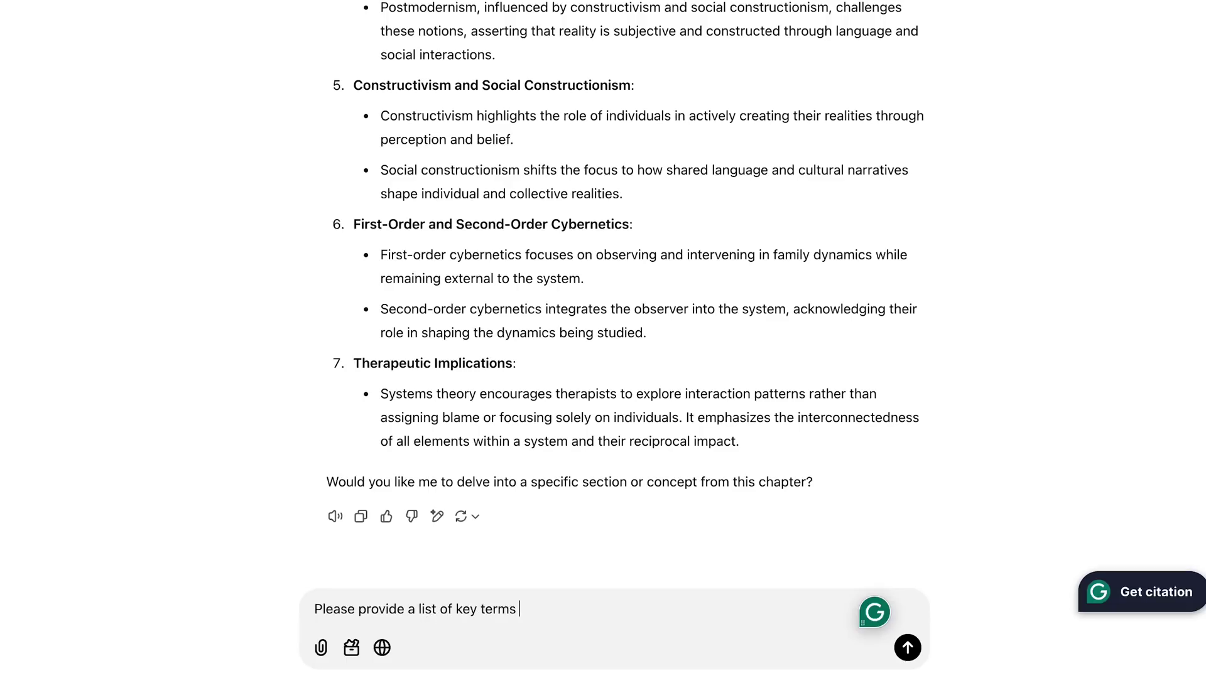
- Request a list of key terms, and write a follow-up beginning "I am still a little unclear about the"
key("Return")
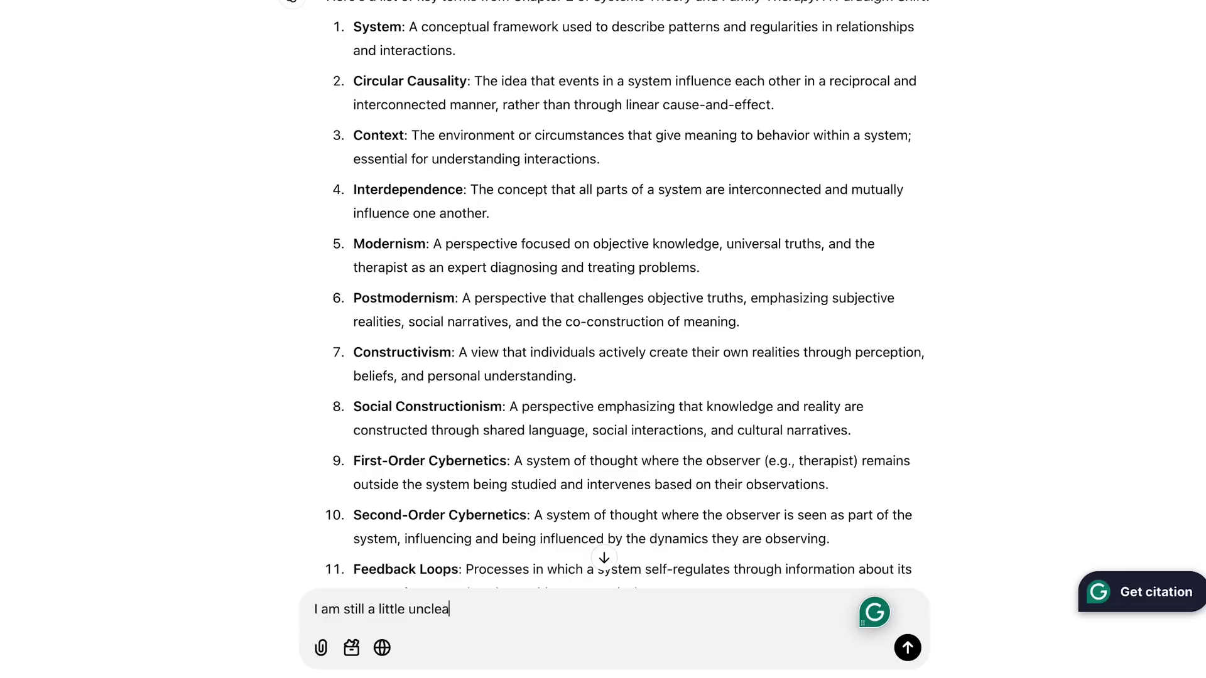
type("r about the")
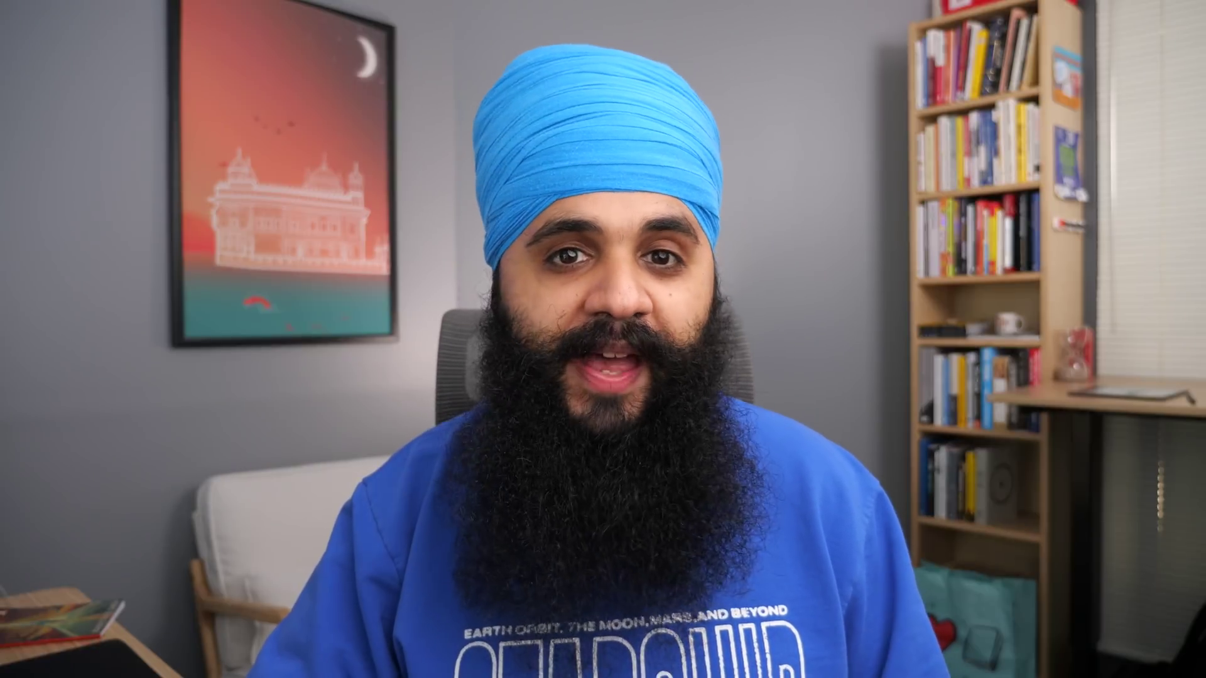
- Ask "Can you reword this for me in simple words?" with the copied passage on constructivism included below the question
left_click_drag(605, 463, 300, 201)
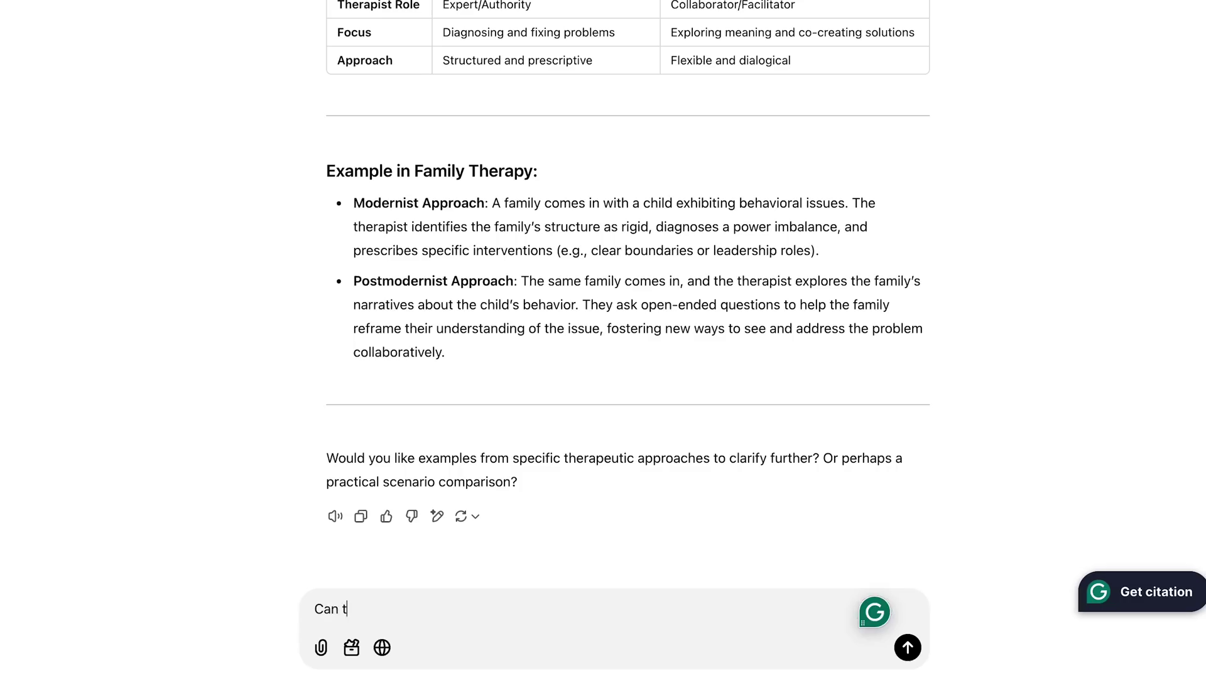
key("BackSpace")
type("you reword this for me in simple words")
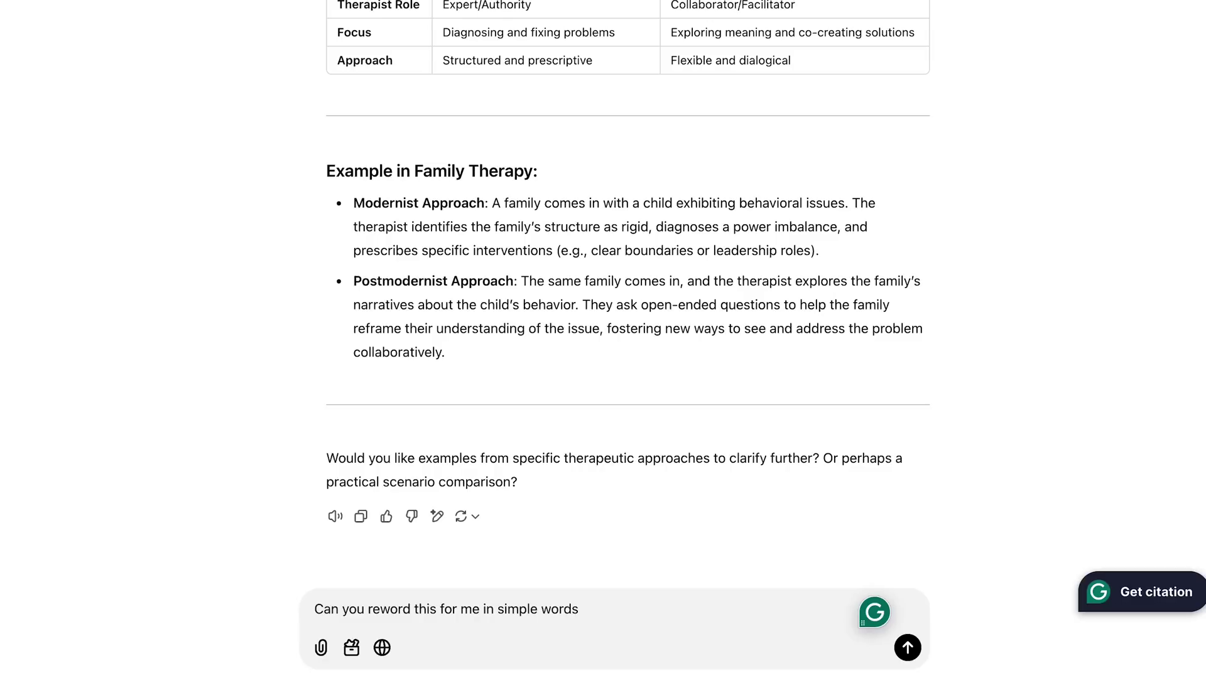
type("?")
key("shift+Return")
key("shift+Return")
key("super+v")
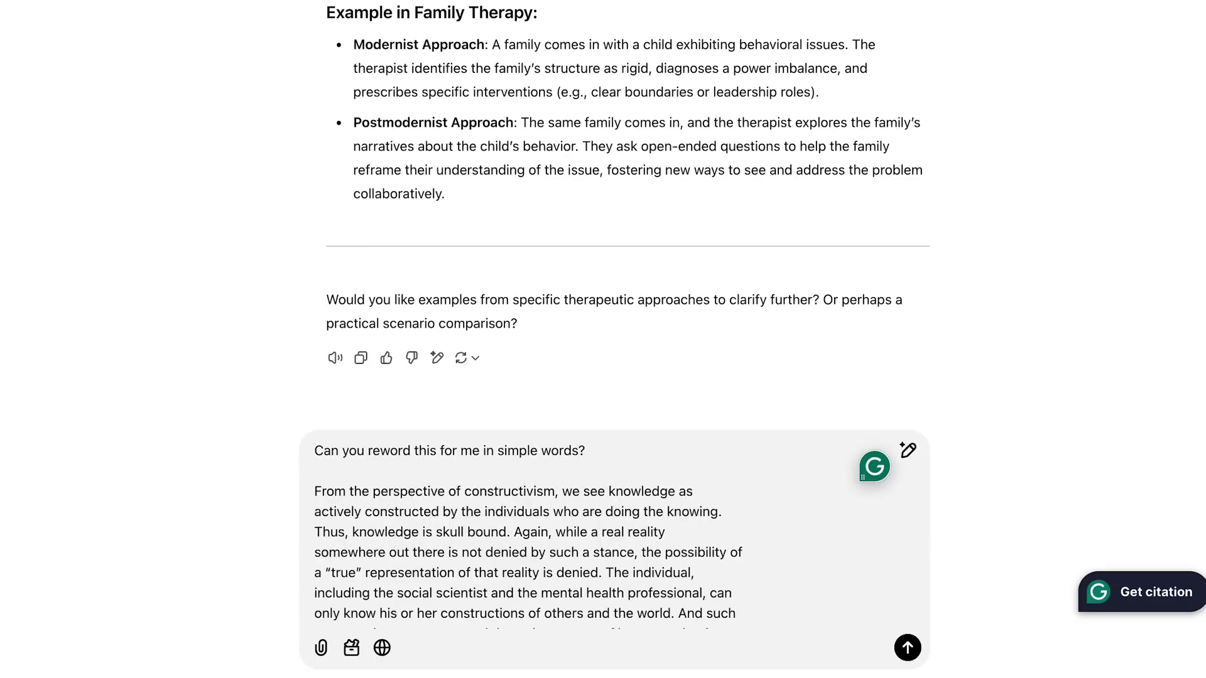
key("Return")
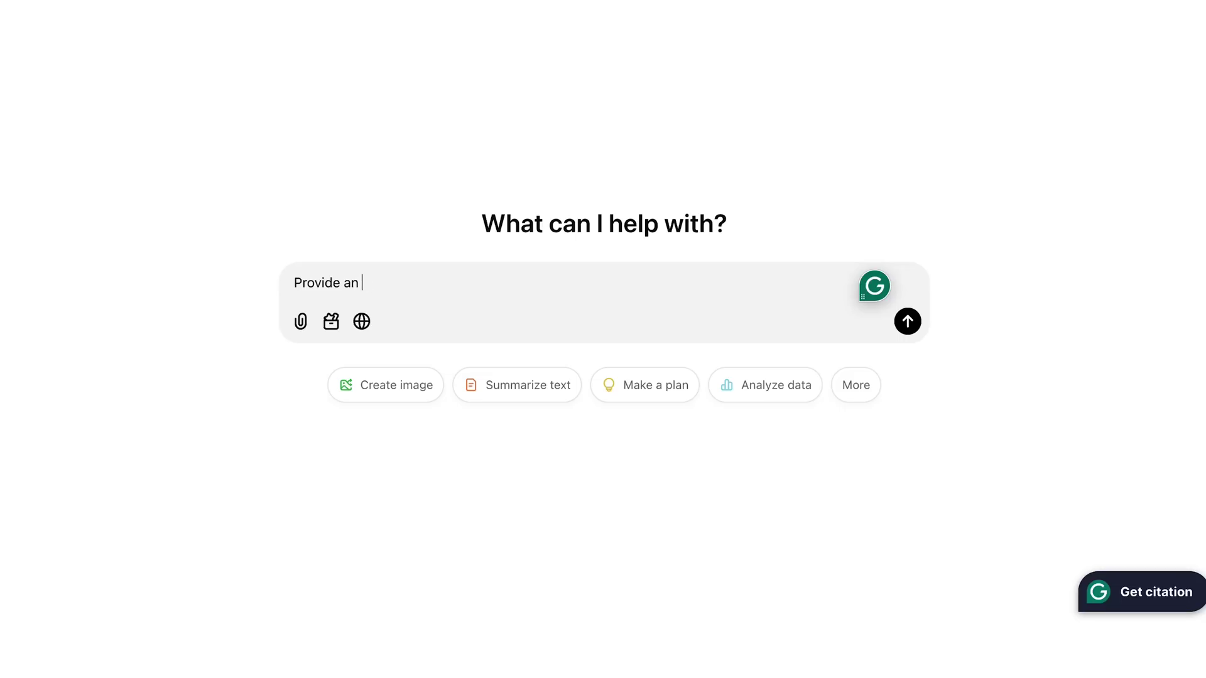
- Request an outline for the writing assignment, including the copied Paper 1 instructions on informed consent and professional disclosure
type("outline for me for this writing assignment:")
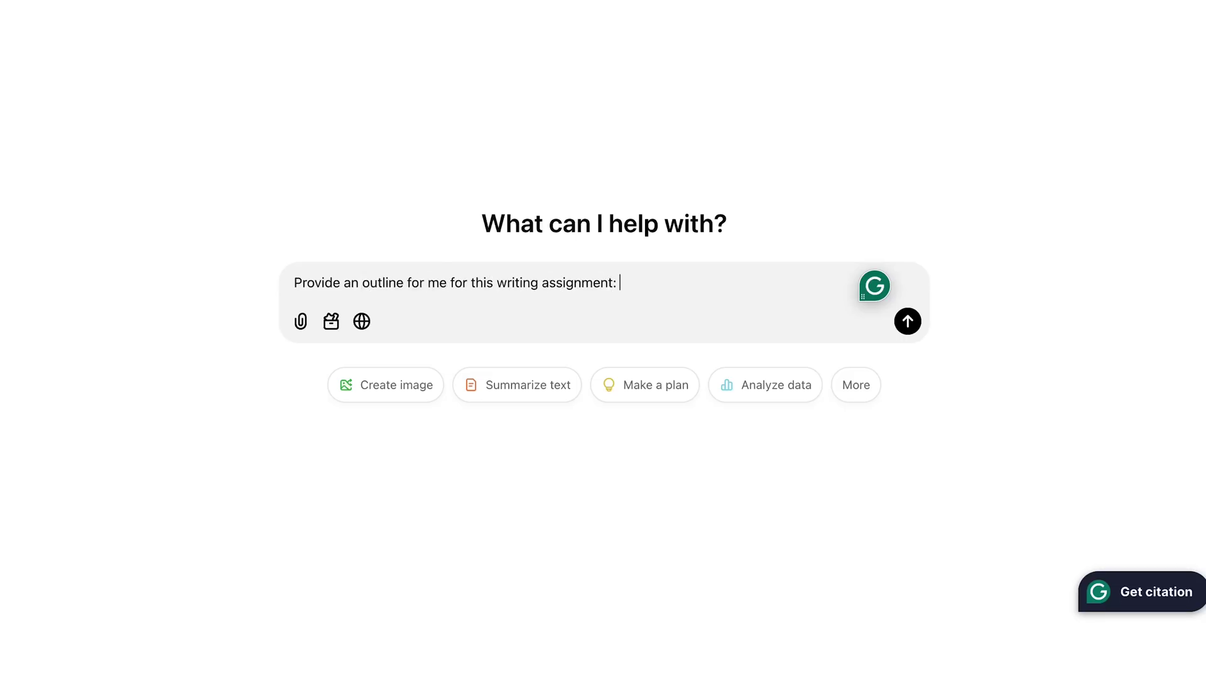
key("ctrl+v")
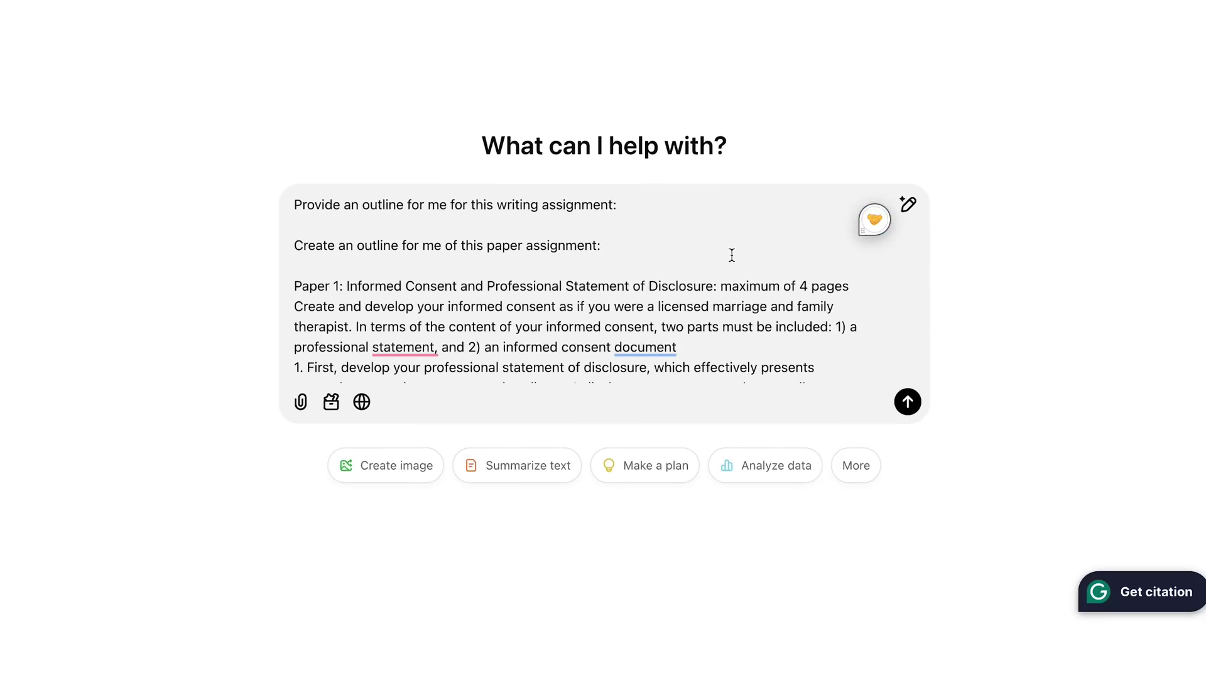
scroll(725, 294, "down", 5)
key("Return")
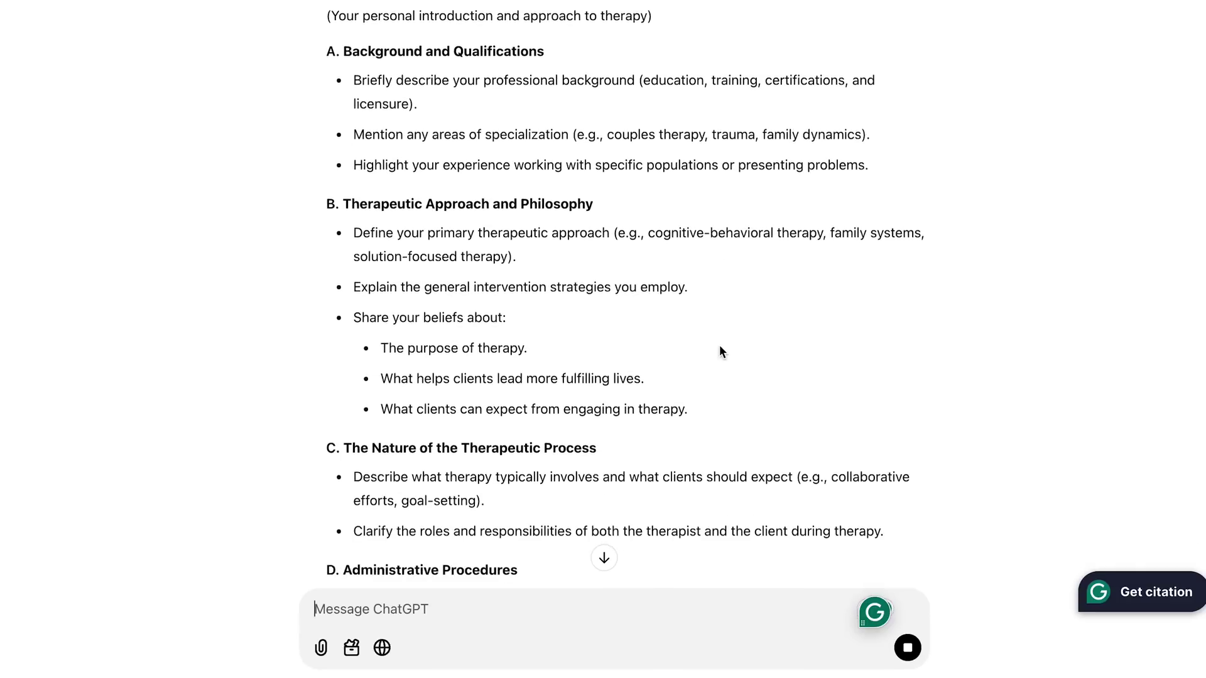
- Review the paper outline, ask for some prompts to help write the conclusion, and read through them
scroll(722, 352, "down", 15)
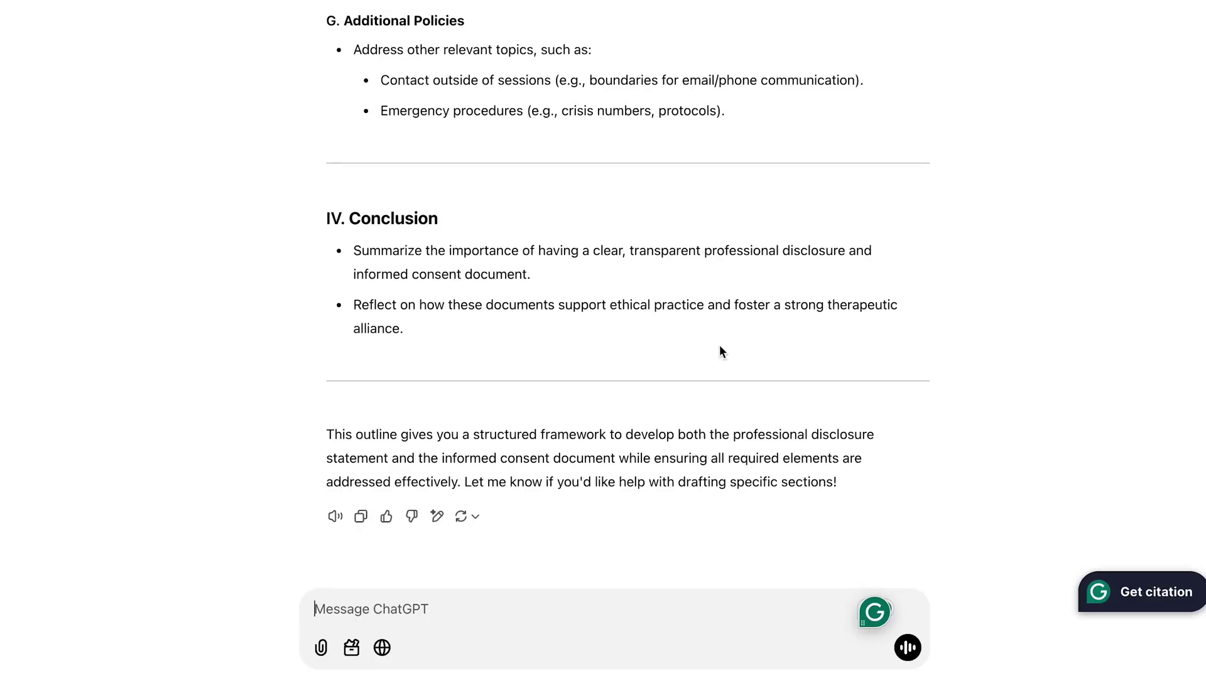
scroll(721, 352, "up", 5)
scroll(721, 380, "up", 4)
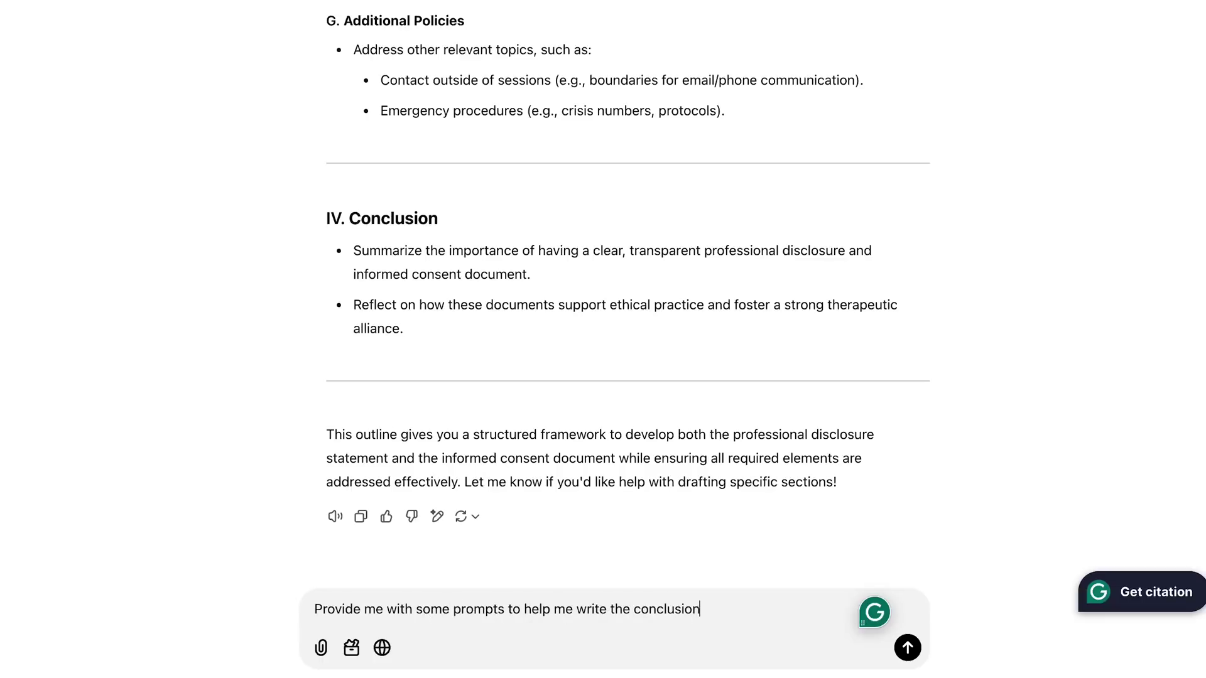
key("Return")
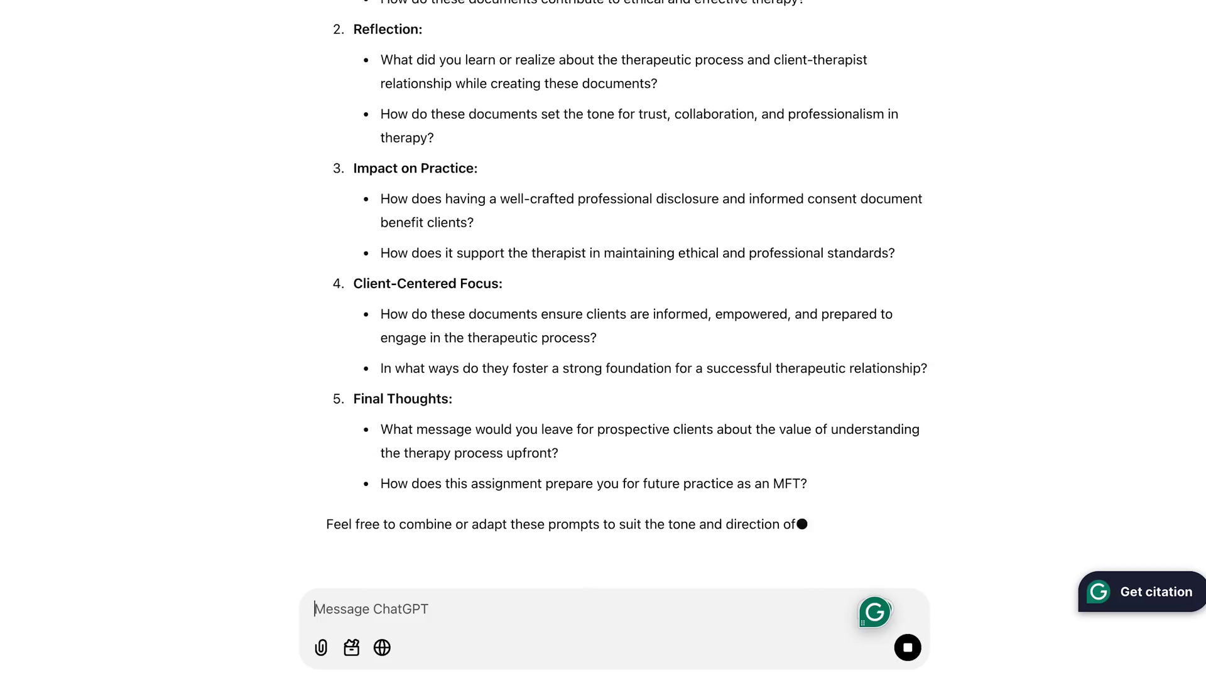
scroll(627, 301, "up", 3)
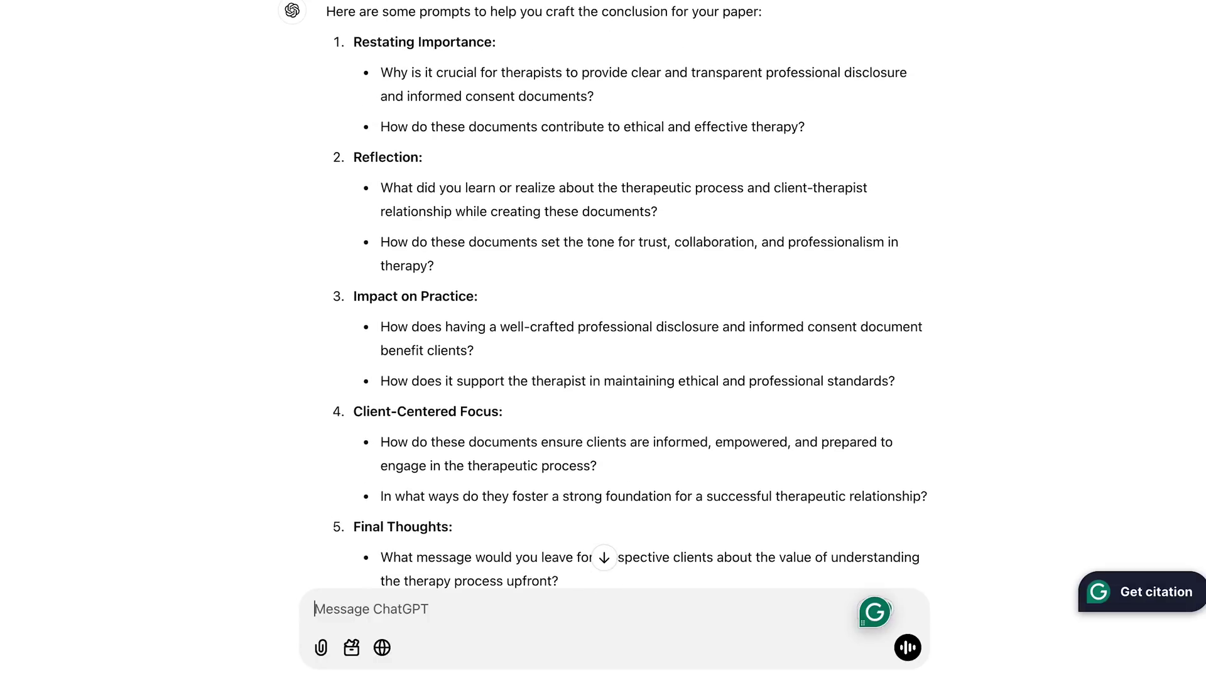
scroll(605, 310, "up", 1)
scroll(620, 308, "down", 3)
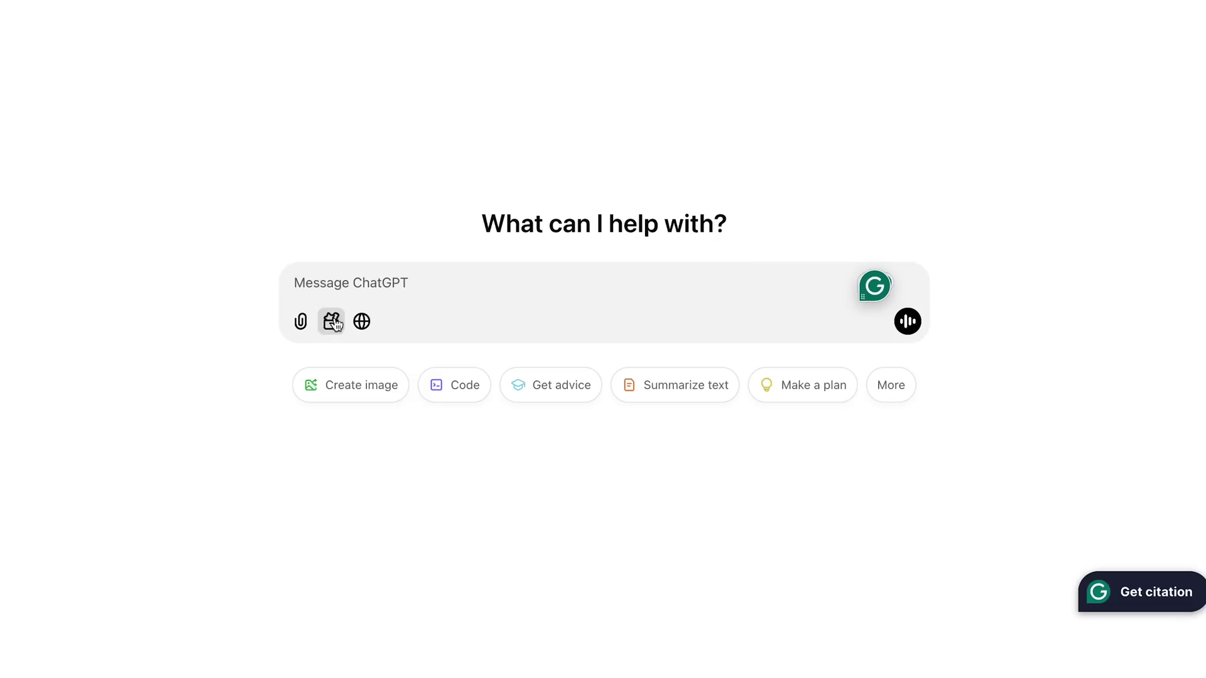
- Use Canvas to request comments on any grammar or spelling issues in the copied ethics paper, and review the comments
left_click(333, 323)
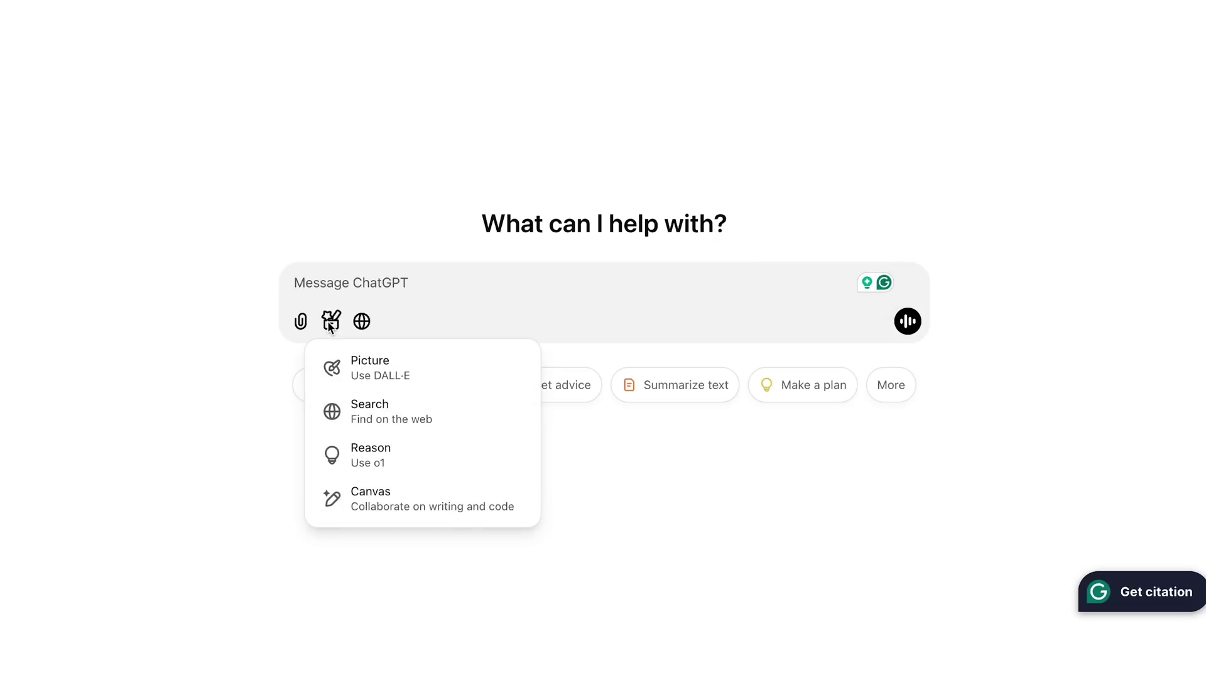
left_click(391, 503)
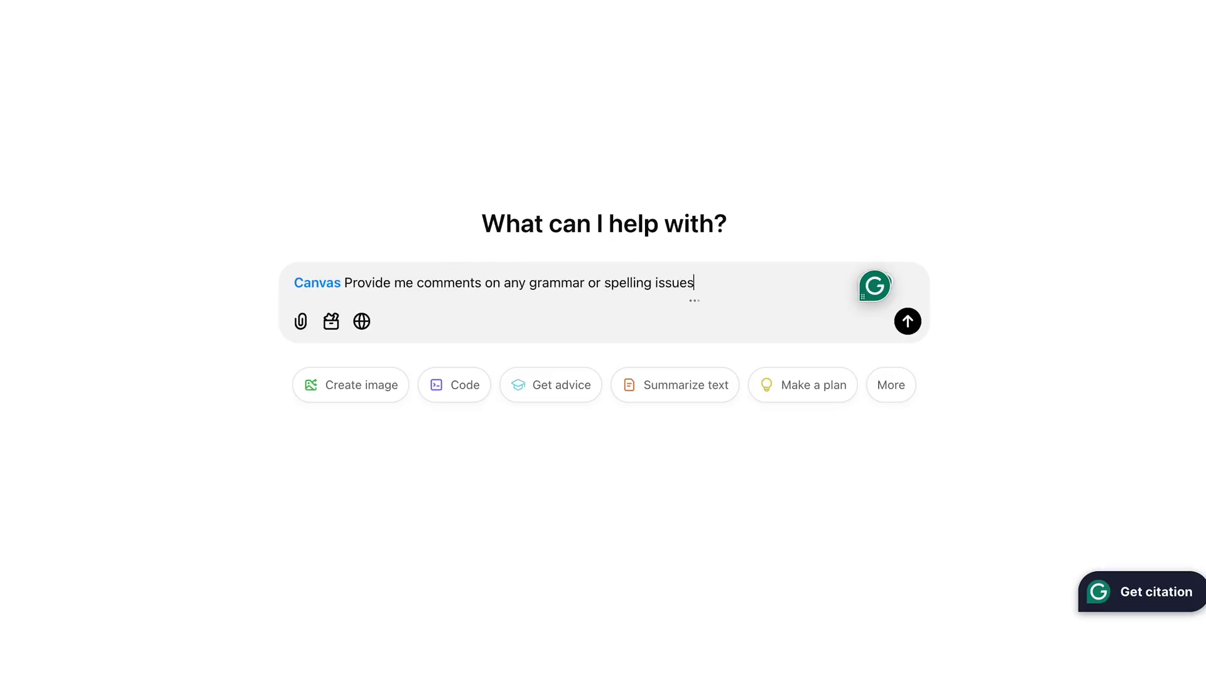
key("shift+Return")
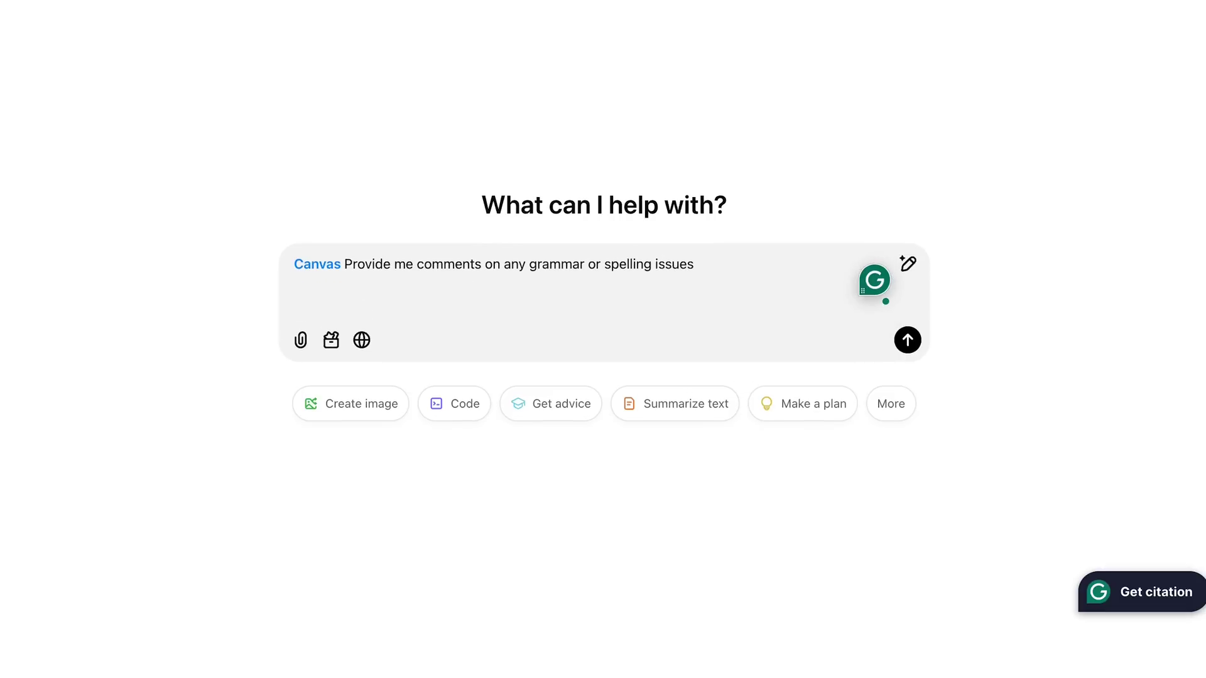
key("ctrl+v")
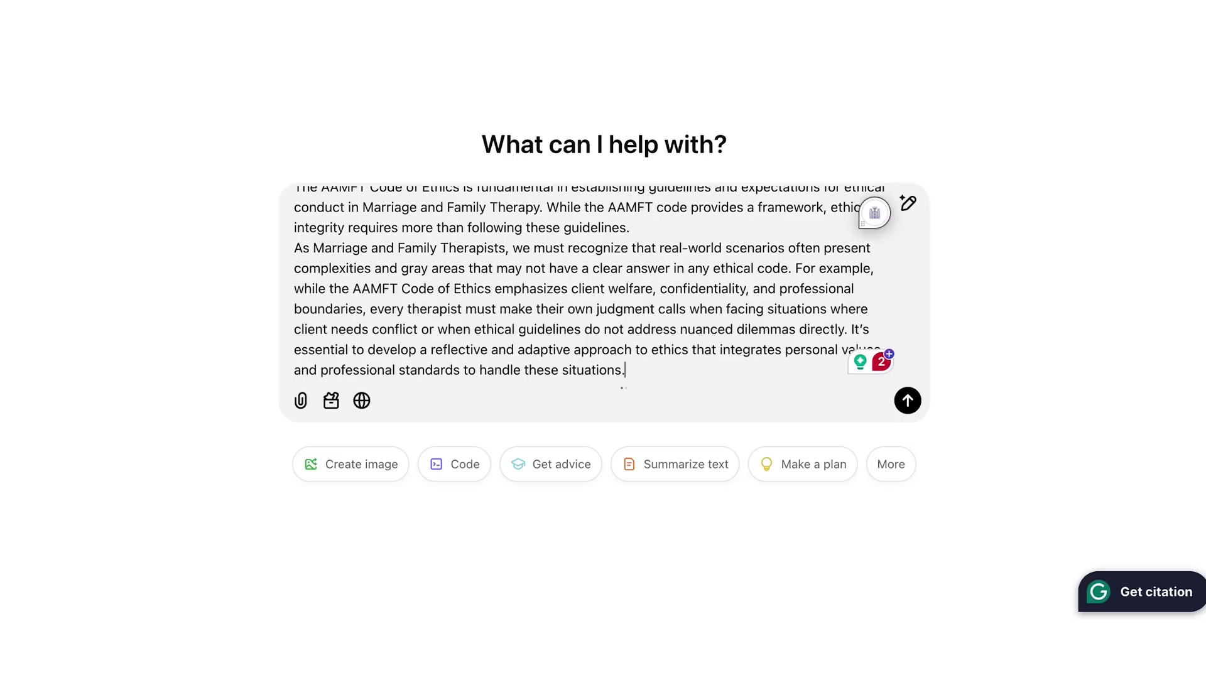
key("Return")
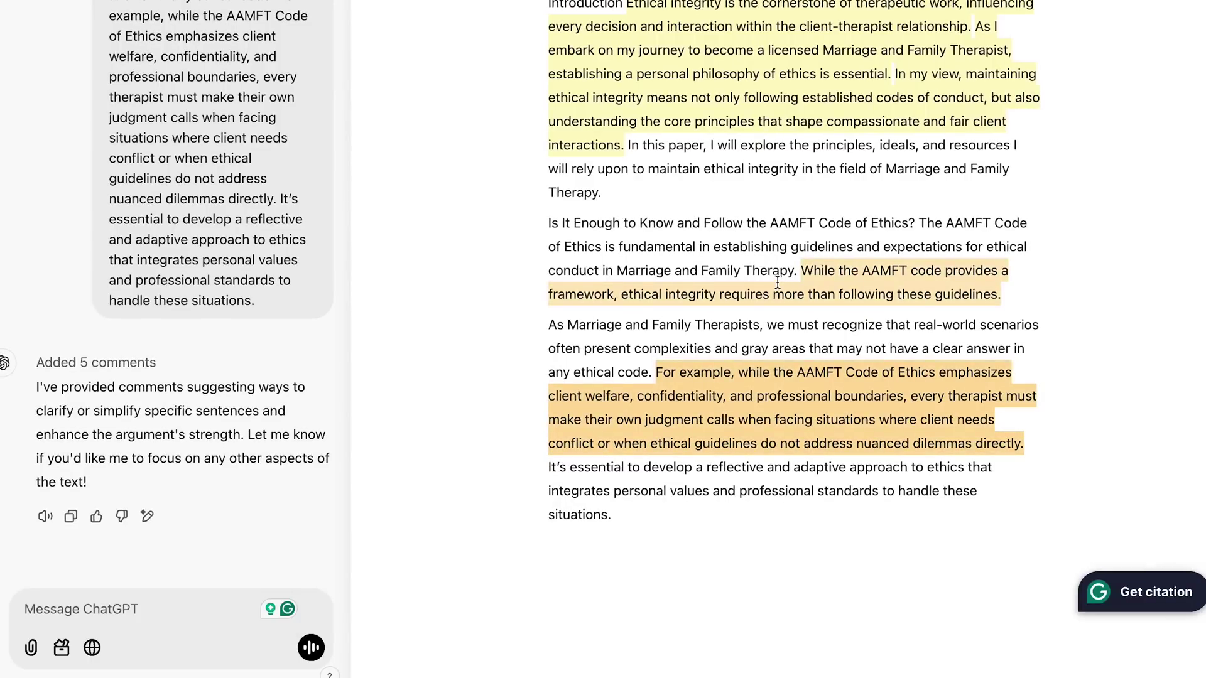
scroll(778, 282, "up", 1)
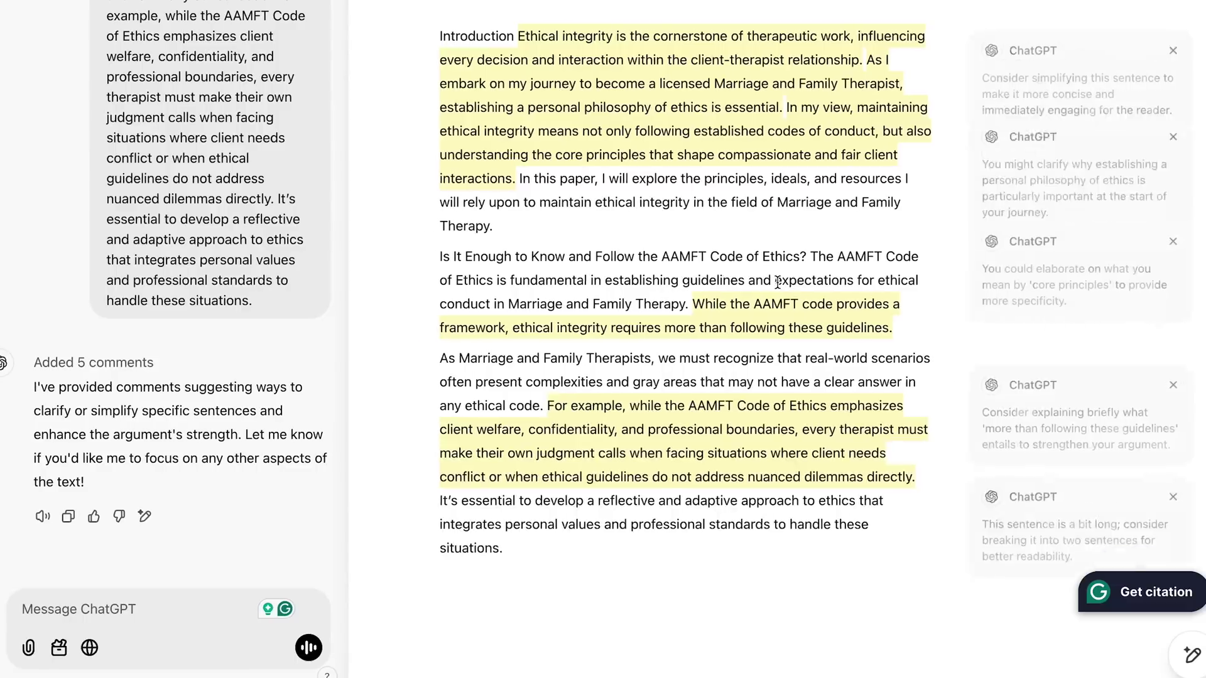
scroll(1018, 226, "down", 3)
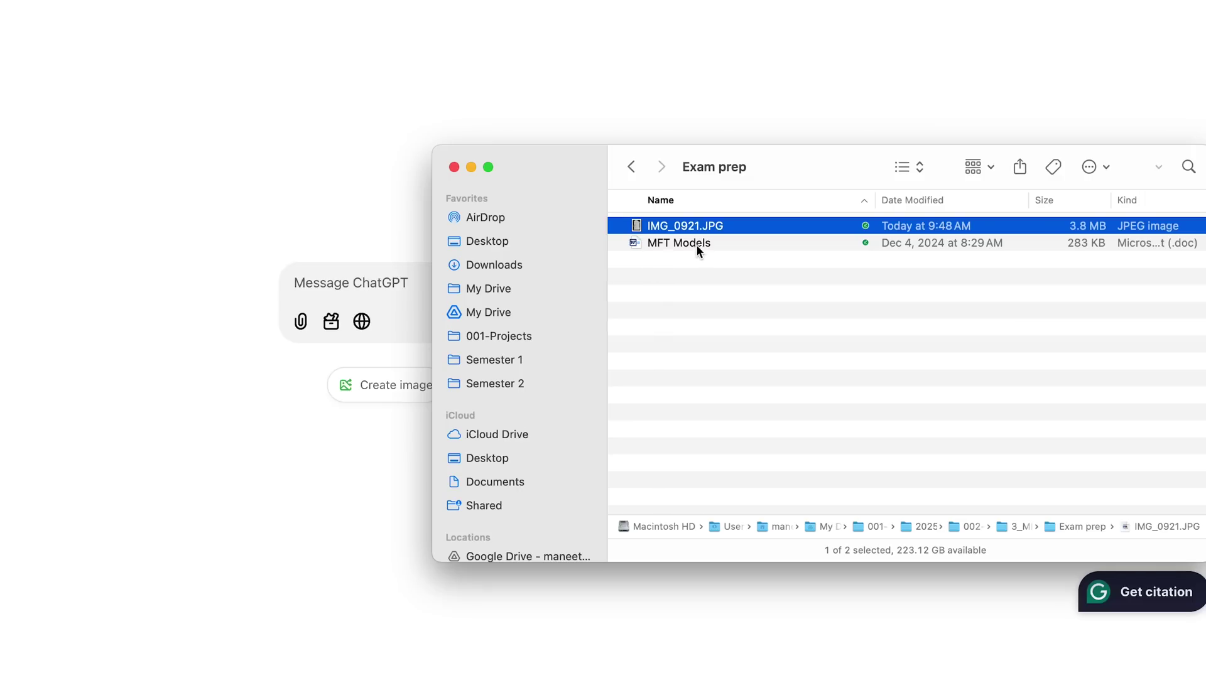
- Attach IMG_0921.JPG and the MFT Models document to a new chat and look through the exam practice questions
left_click(695, 243, "shift")
left_click_drag(702, 242, 349, 292)
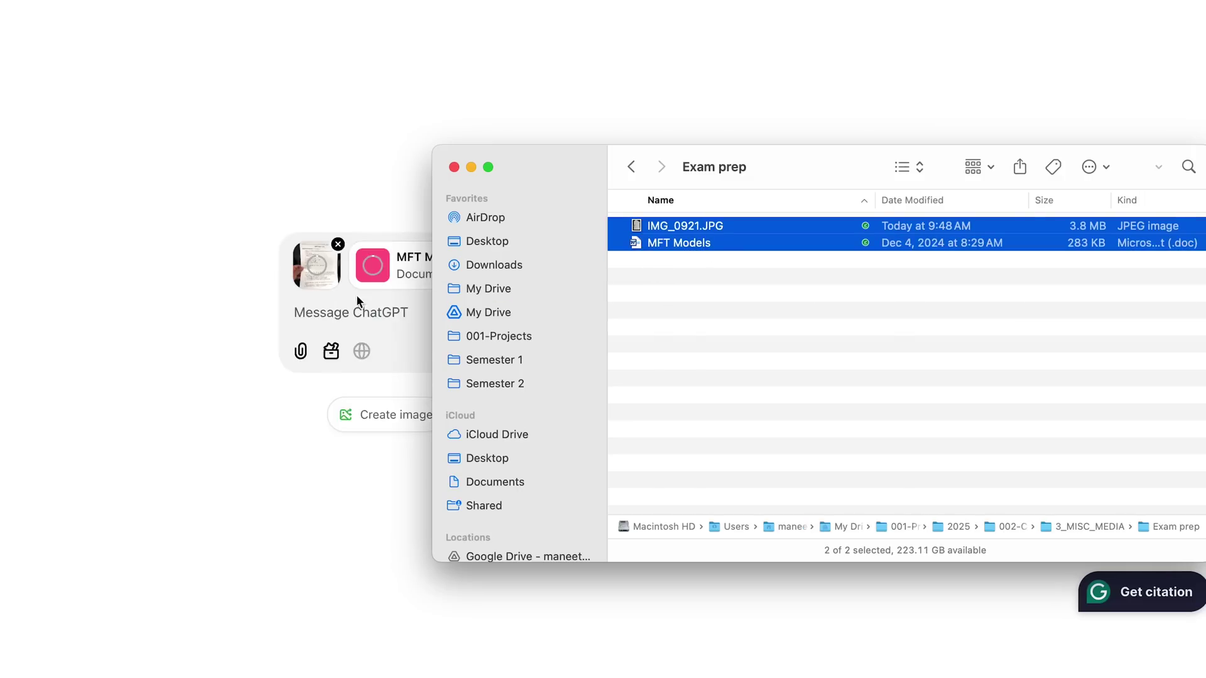
left_click(370, 325)
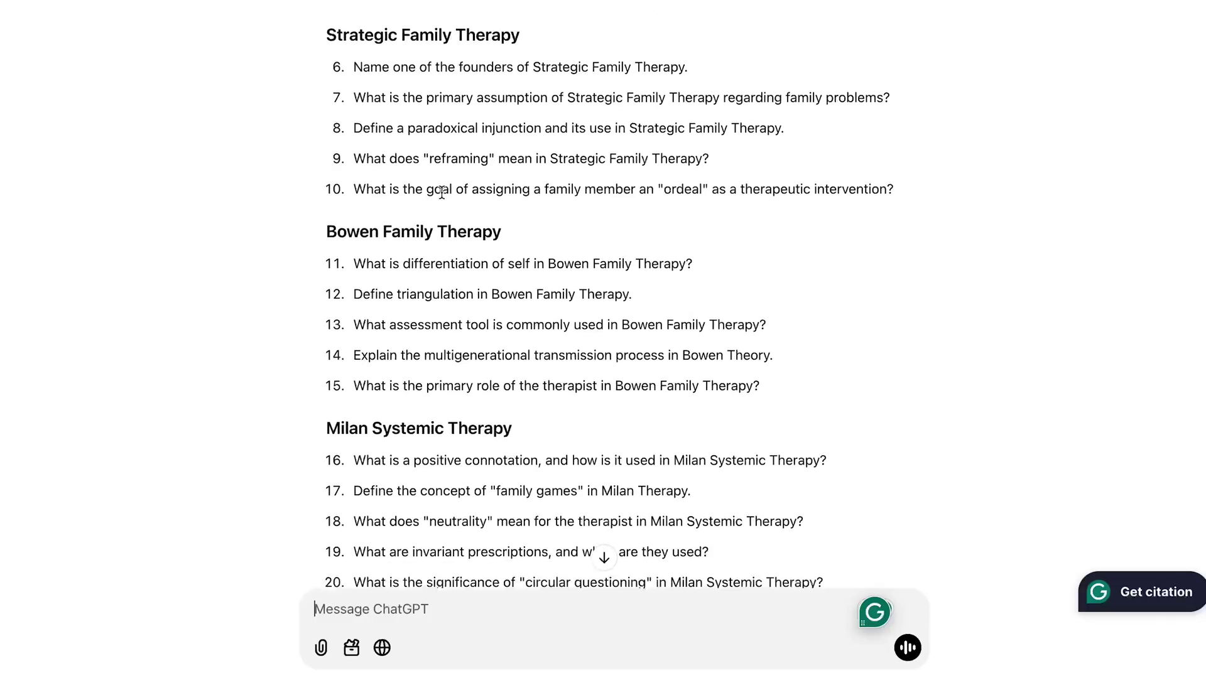
scroll(441, 191, "down", 2)
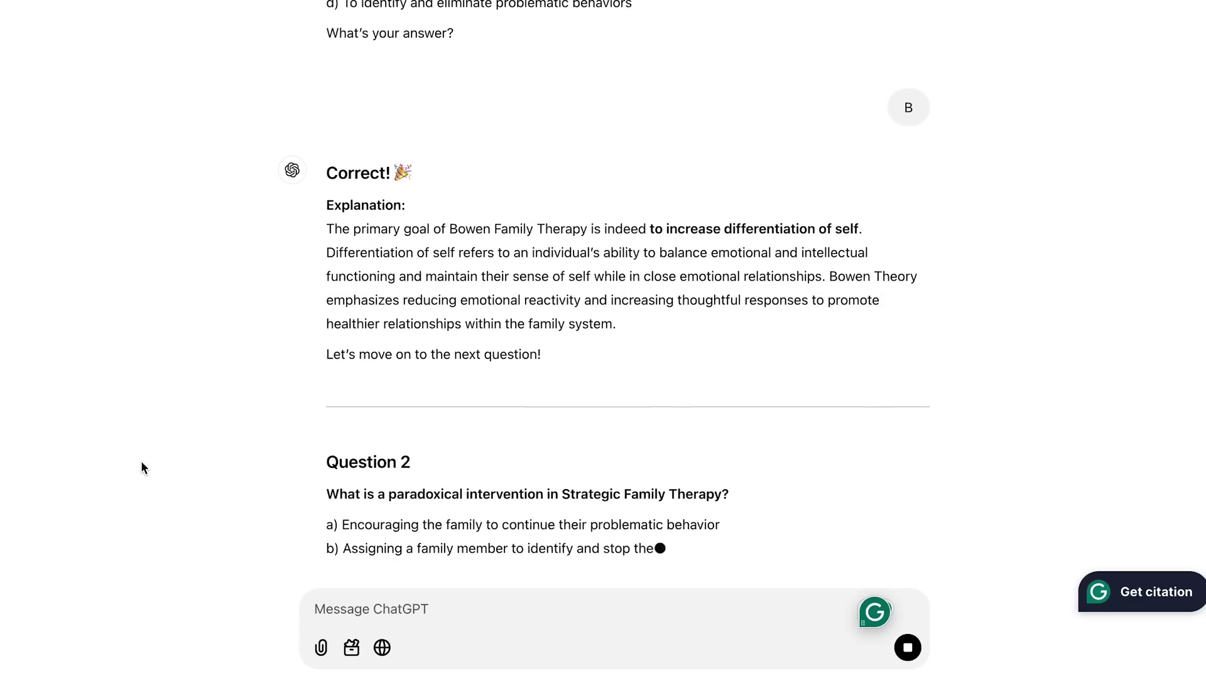
- Answer A to question 2, and answer B to question 4 with a request for a little encouragement at each practice question
type("A")
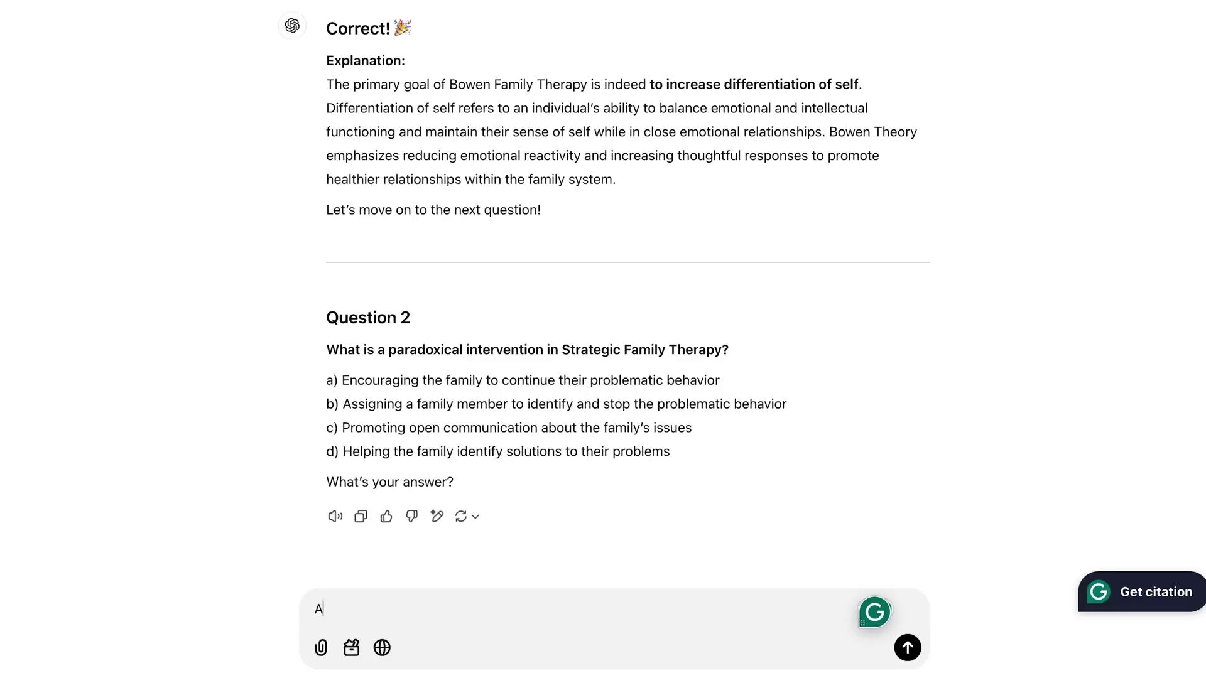
key("Return")
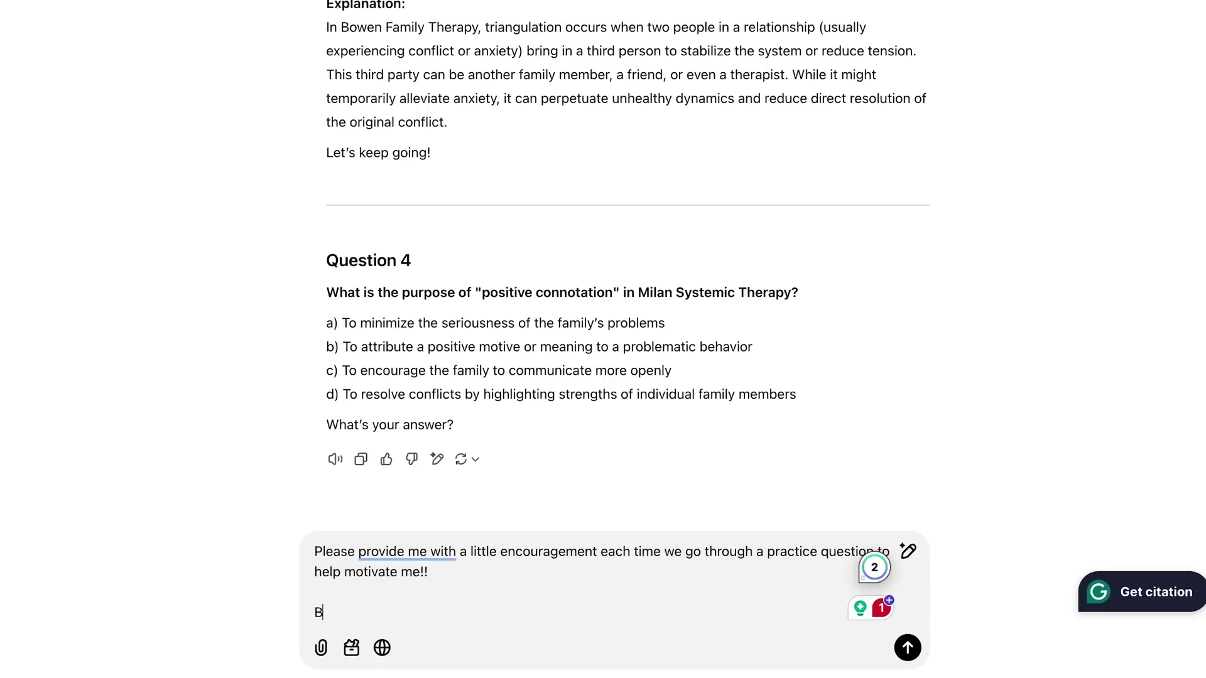
key("Return")
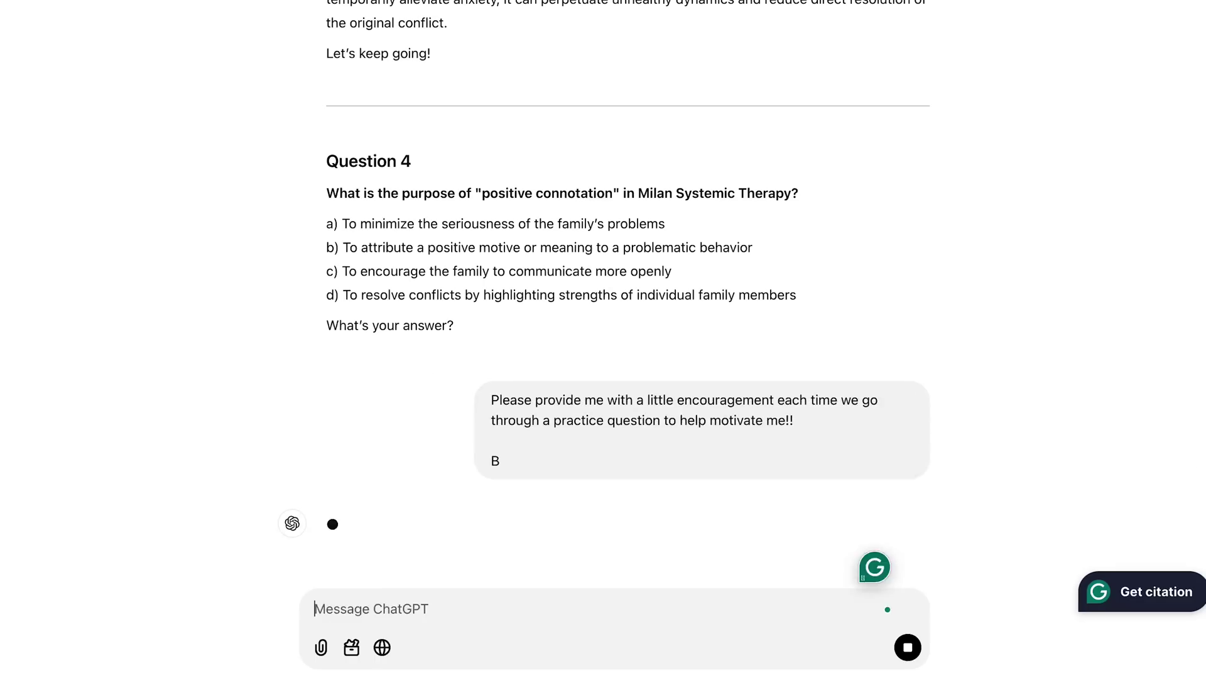